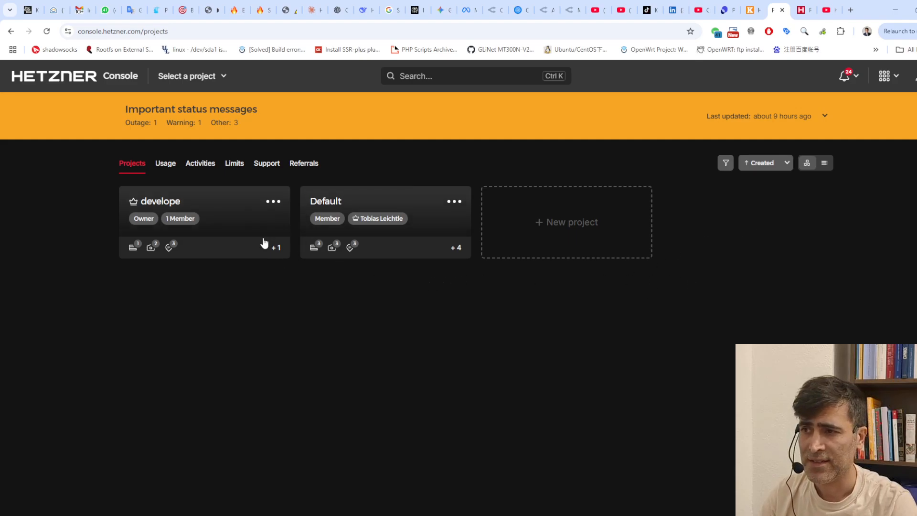
Step: Open the server list of the develope project and start creating a new server
left_click(240, 201)
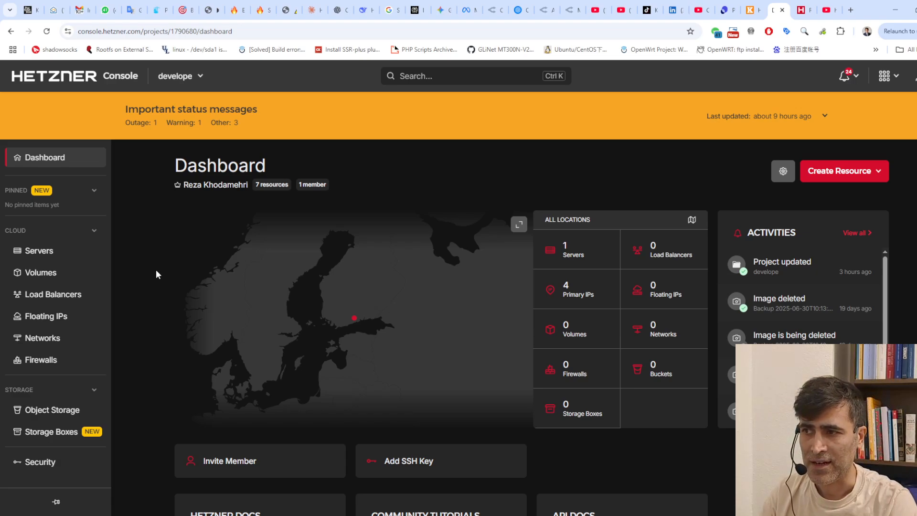
left_click(43, 257)
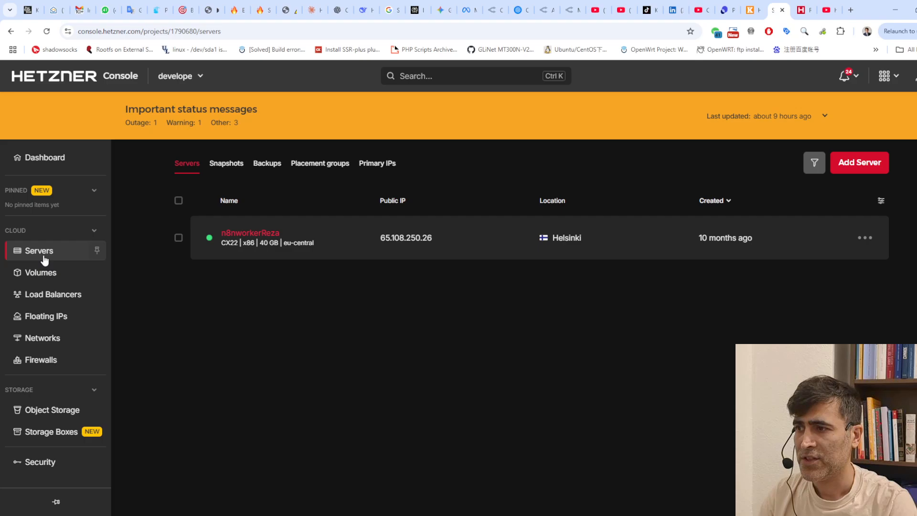
left_click(852, 165)
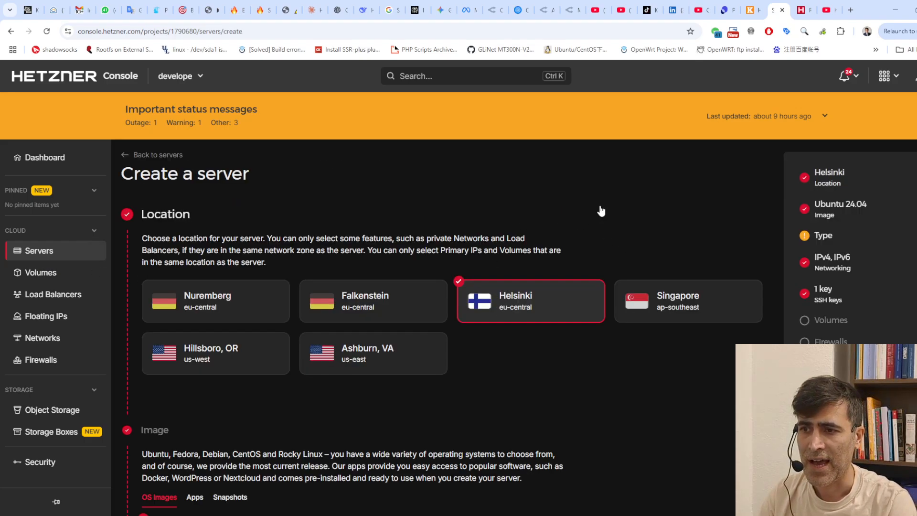
Step: Look over the location and image options and choose Nuremberg as the new server's location
scroll(600, 211, "down", 2)
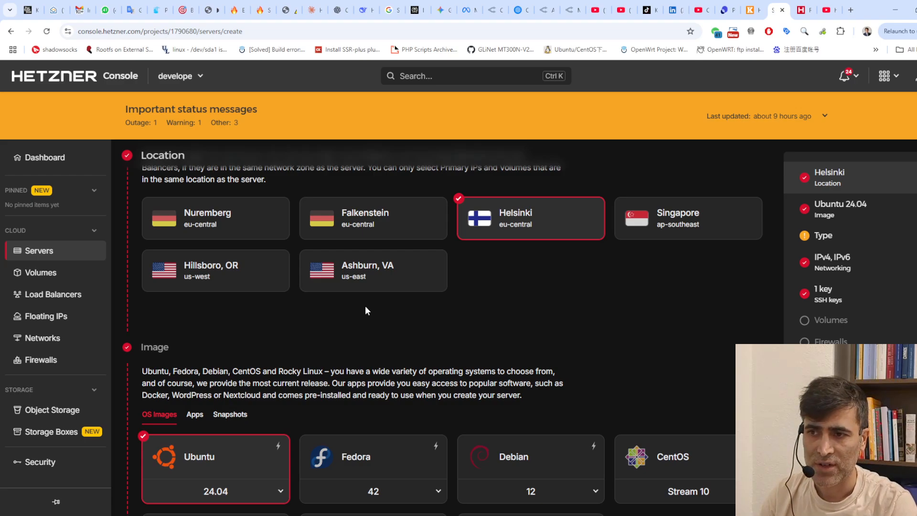
scroll(364, 308, "down", 3)
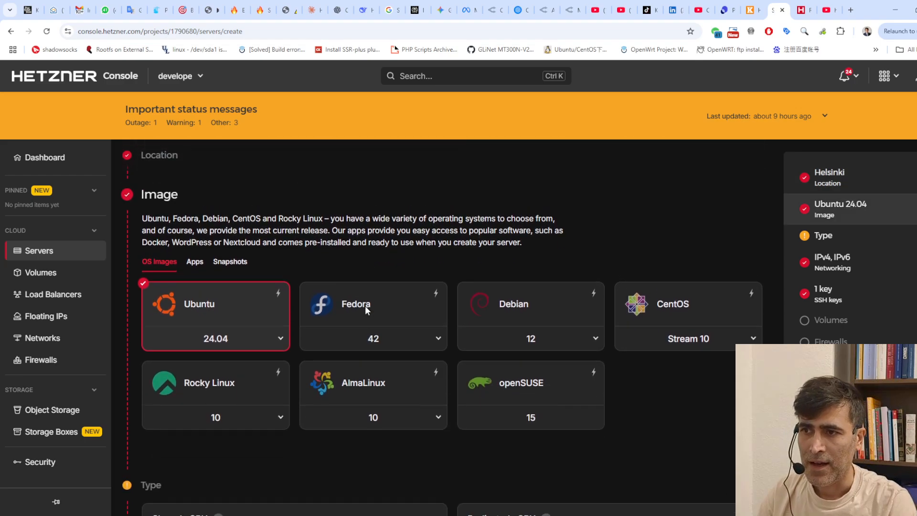
scroll(365, 308, "up", 3)
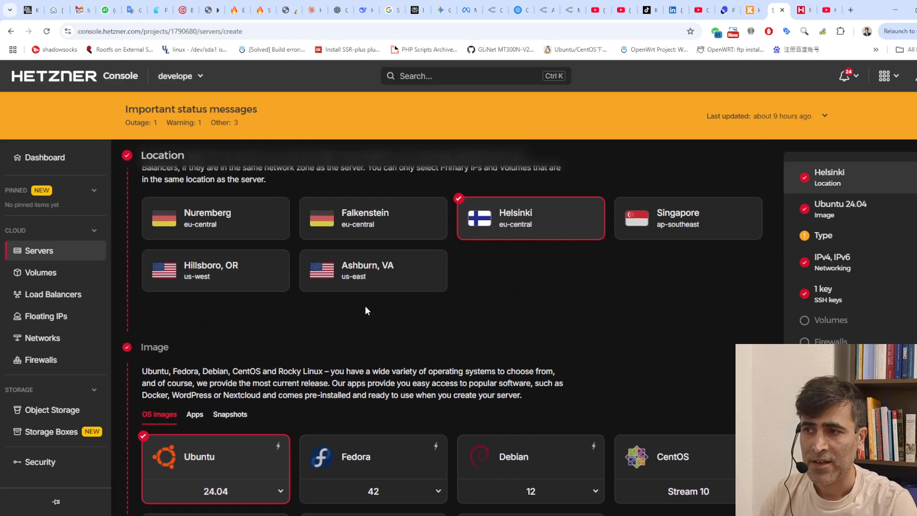
left_click(258, 228)
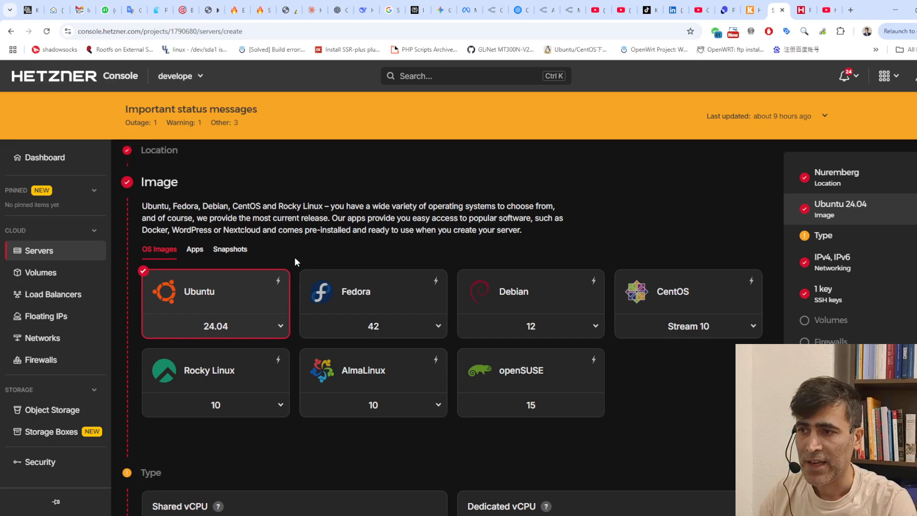
Step: Browse the preinstalled app images, return to the OS images and view the available Ubuntu versions
left_click(194, 250)
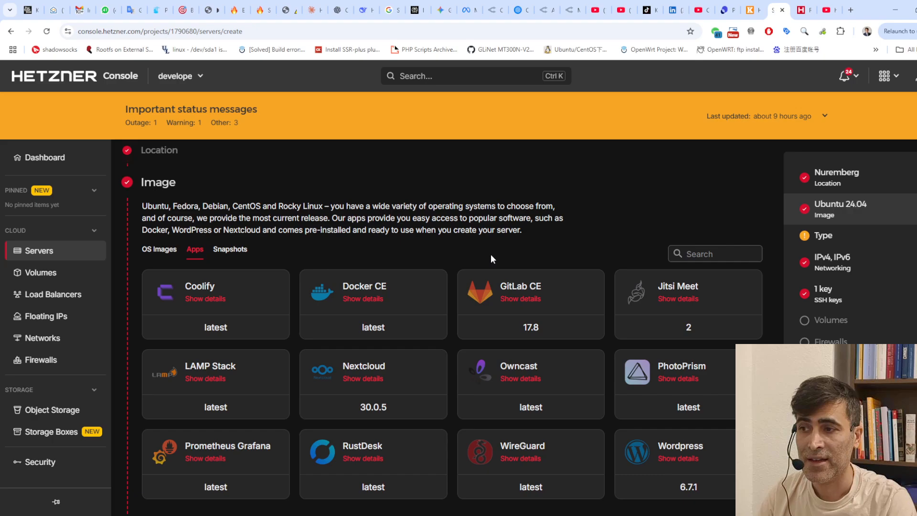
scroll(491, 258, "down", 2)
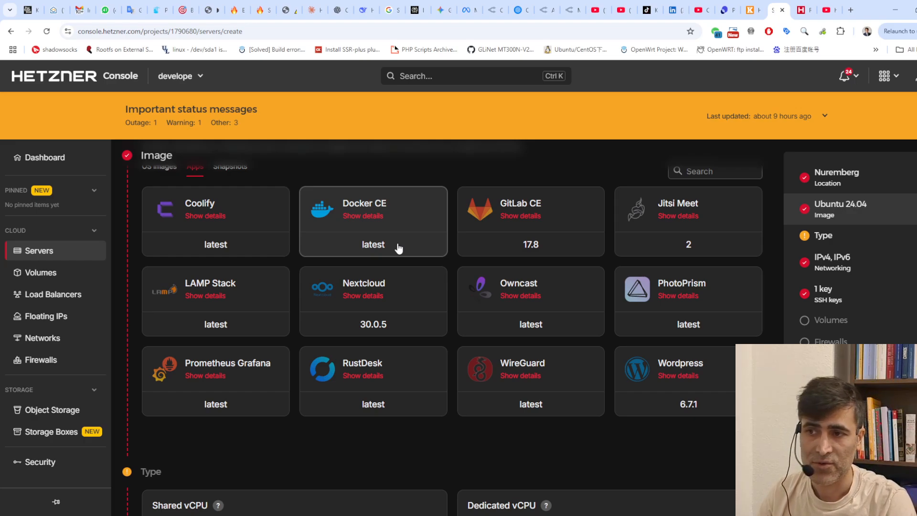
scroll(425, 258, "down", 4)
scroll(425, 260, "up", 6)
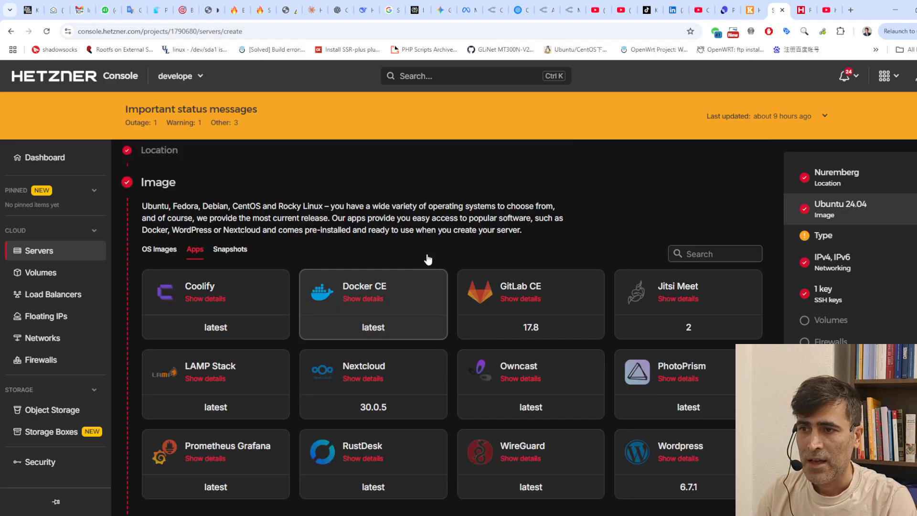
left_click(164, 249)
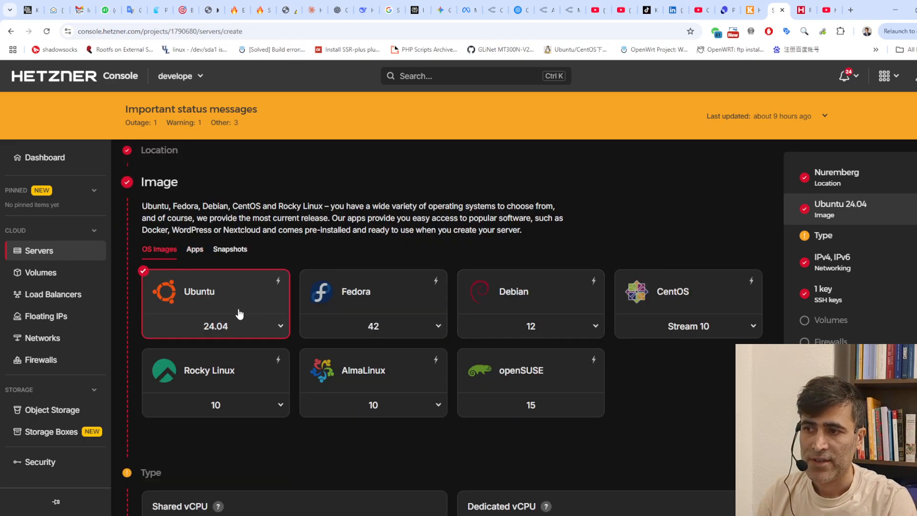
left_click(281, 327)
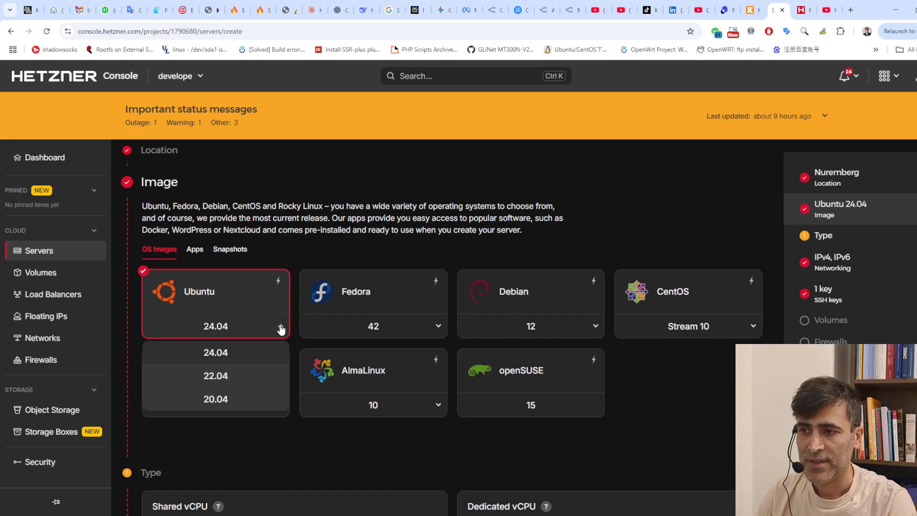
left_click(280, 329)
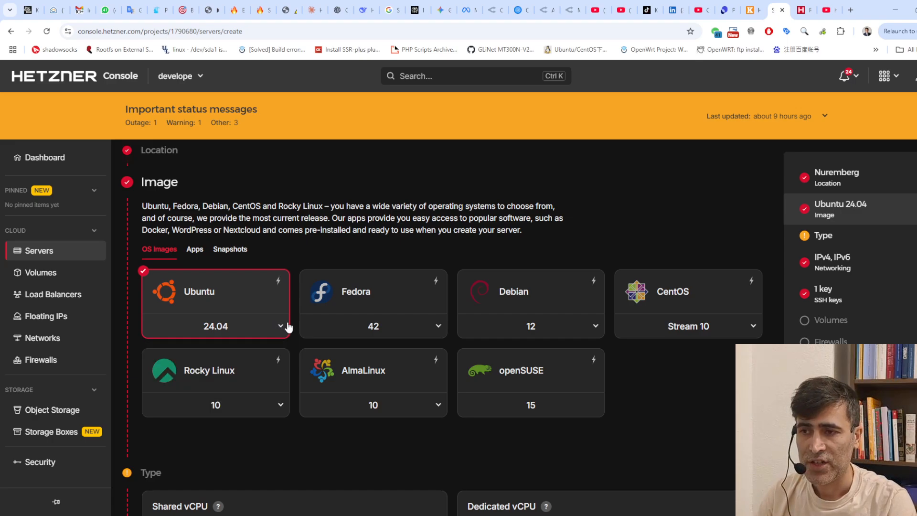
Step: Choose the Shared vCPU server type, try the CX22 plan and select the CPX21 plan instead
scroll(488, 246, "down", 4)
left_click(360, 262)
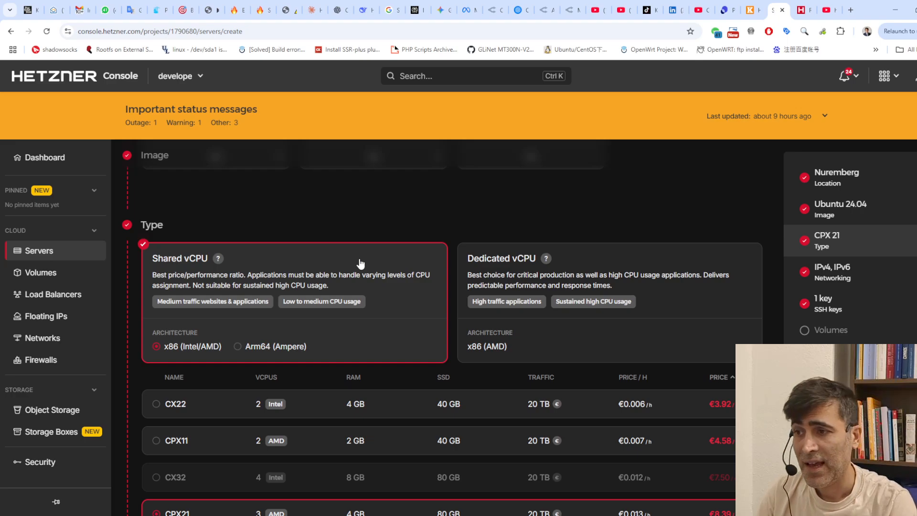
scroll(361, 263, "down", 2)
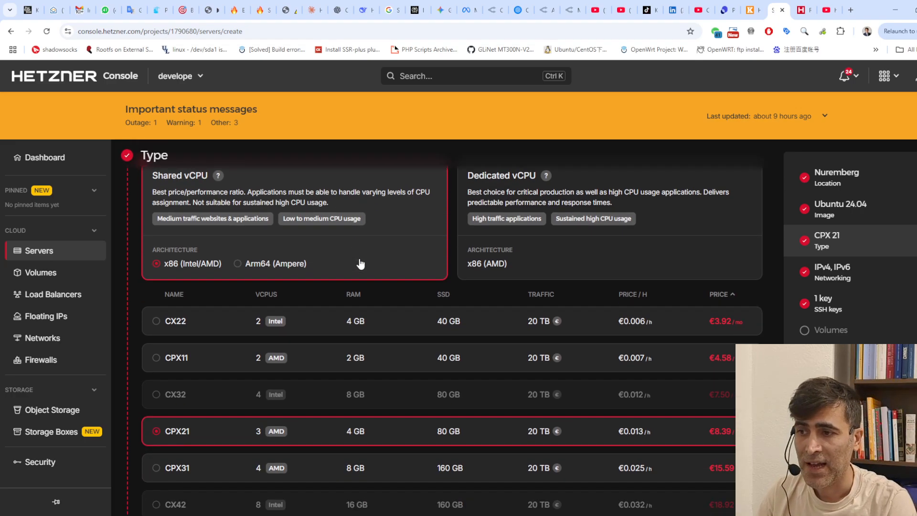
left_click(234, 327)
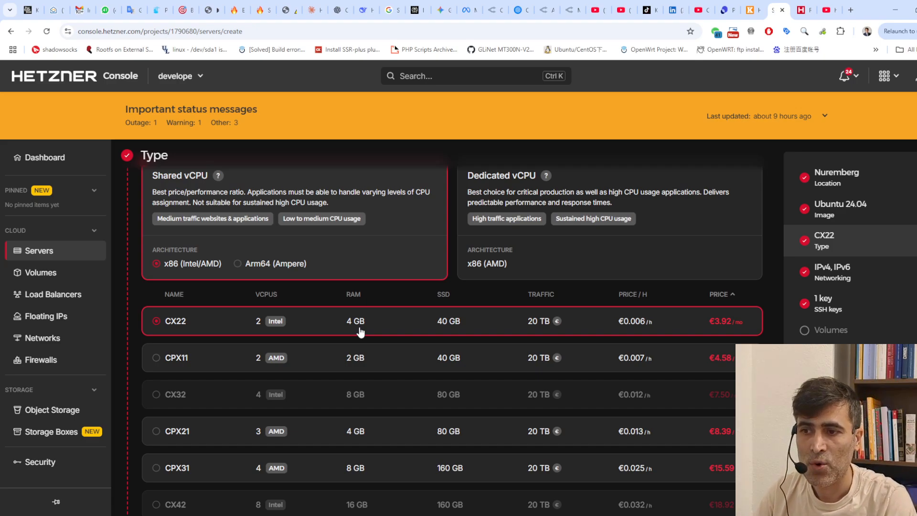
scroll(360, 332, "down", 2)
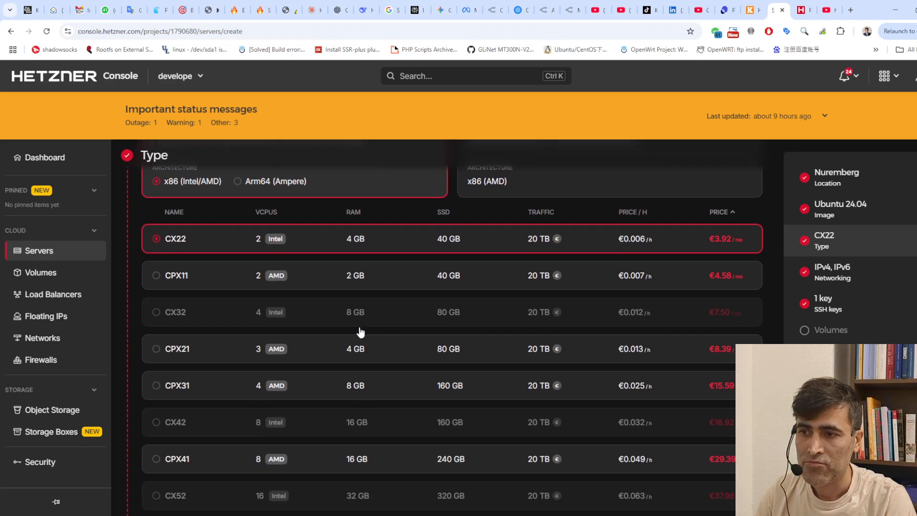
left_click(324, 351)
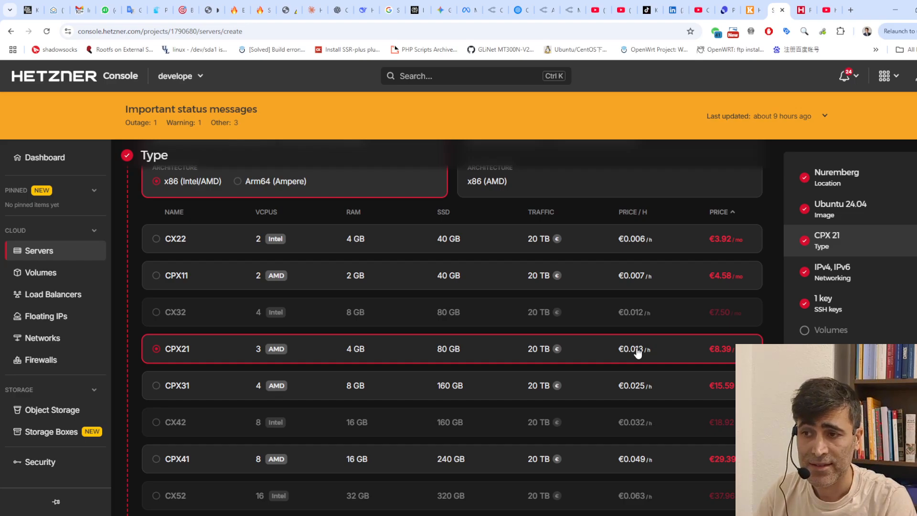
Step: Look through the Dedicated vCPU plans and return to the Shared vCPU type
scroll(638, 353, "up", 2)
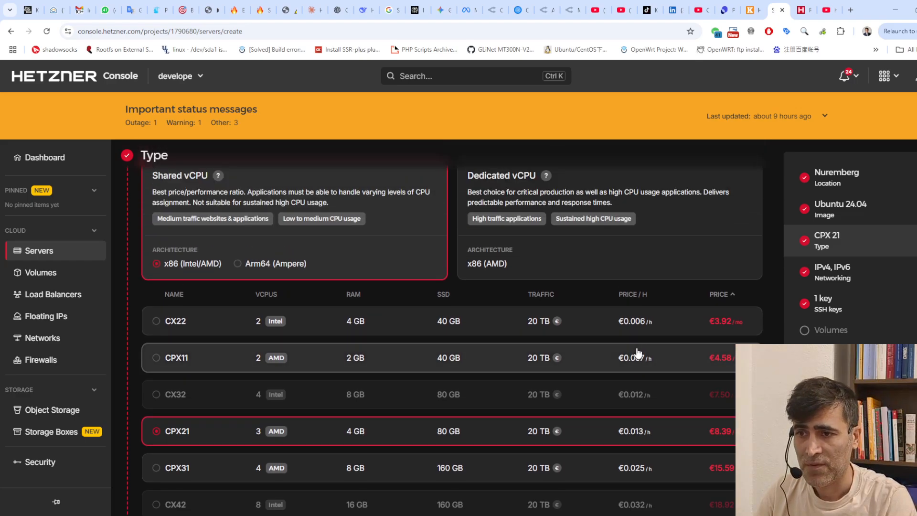
left_click(640, 271)
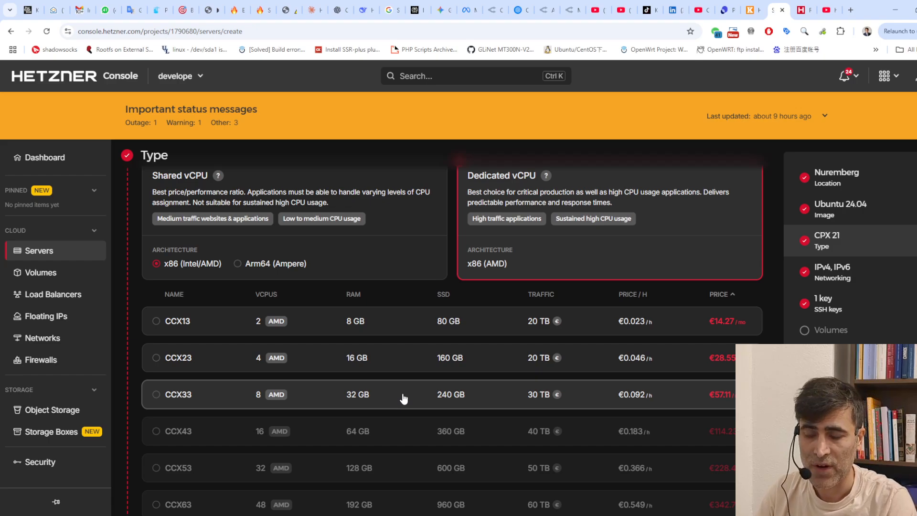
scroll(404, 398, "down", 3)
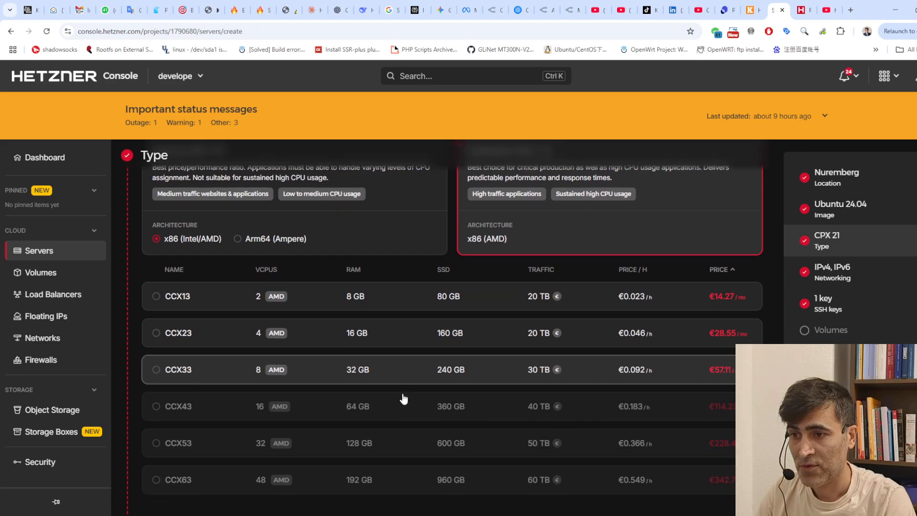
scroll(403, 398, "up", 5)
left_click(393, 307)
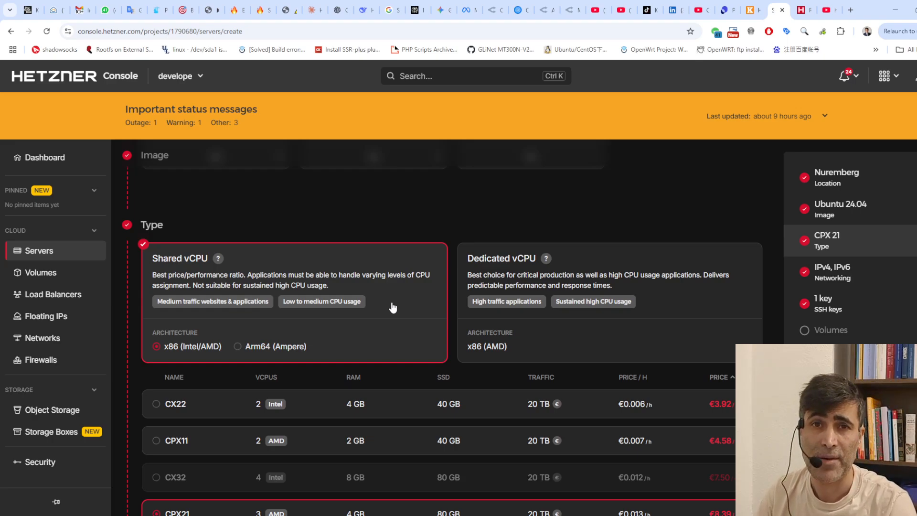
Step: Examine the remaining server creation options, from networking and SSH keys through cloud config to the server name
scroll(393, 307, "down", 8)
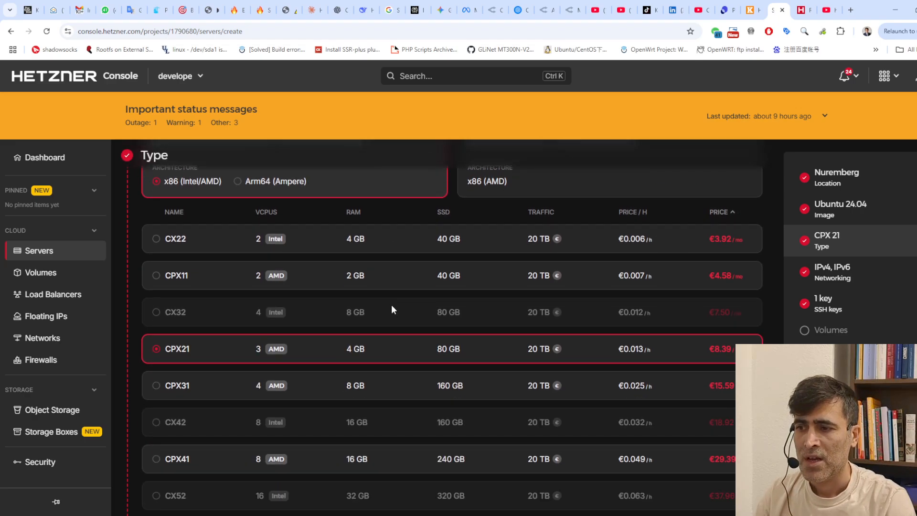
scroll(391, 307, "down", 10)
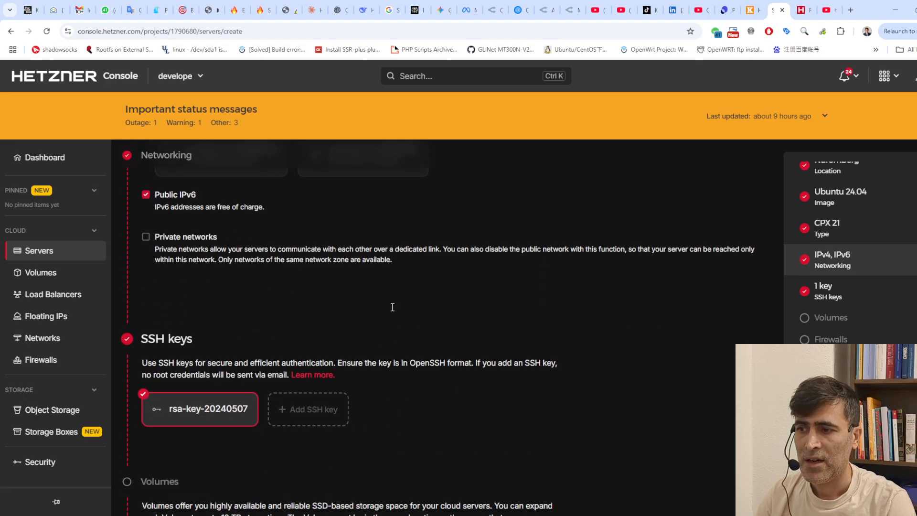
scroll(393, 311, "down", 13)
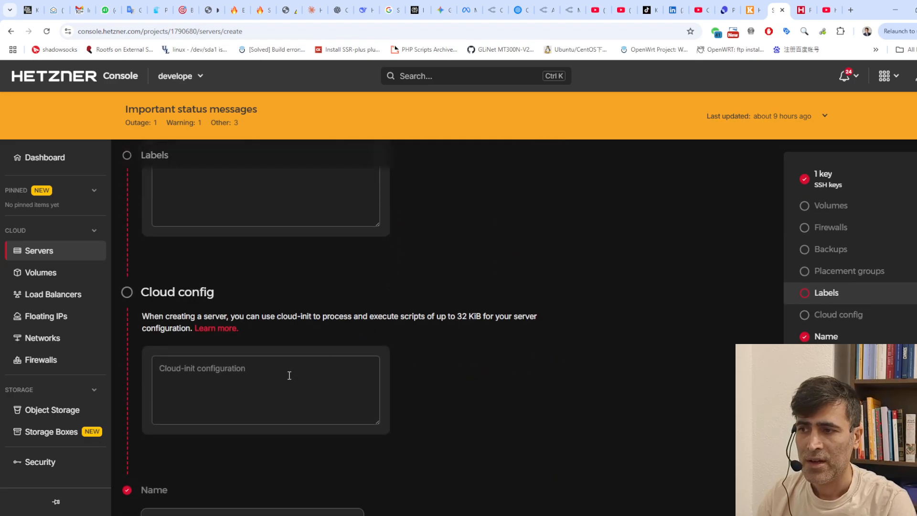
scroll(292, 378, "down", 5)
left_click(270, 285)
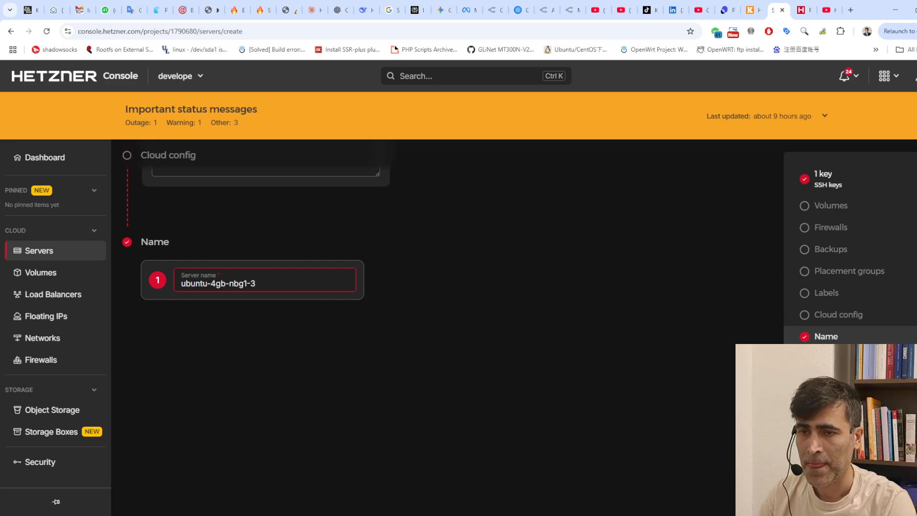
scroll(700, 359, "up", 20)
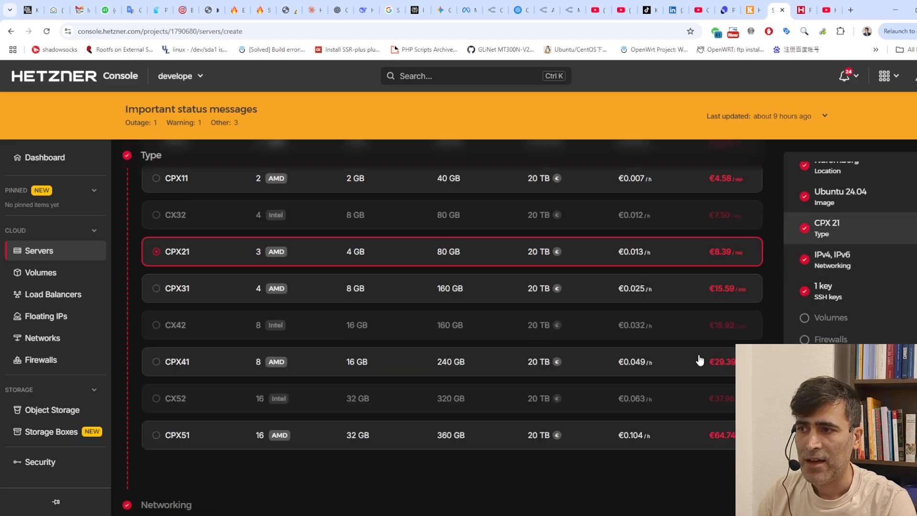
scroll(699, 359, "up", 3)
Step: Leave the server creation form and open the existing Helsinki server in the develope project
left_click(101, 81)
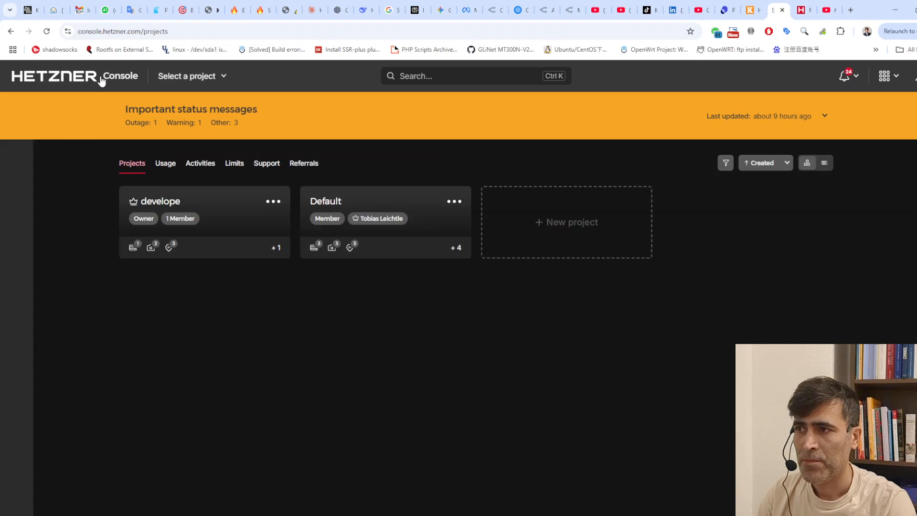
left_click(219, 238)
left_click(40, 251)
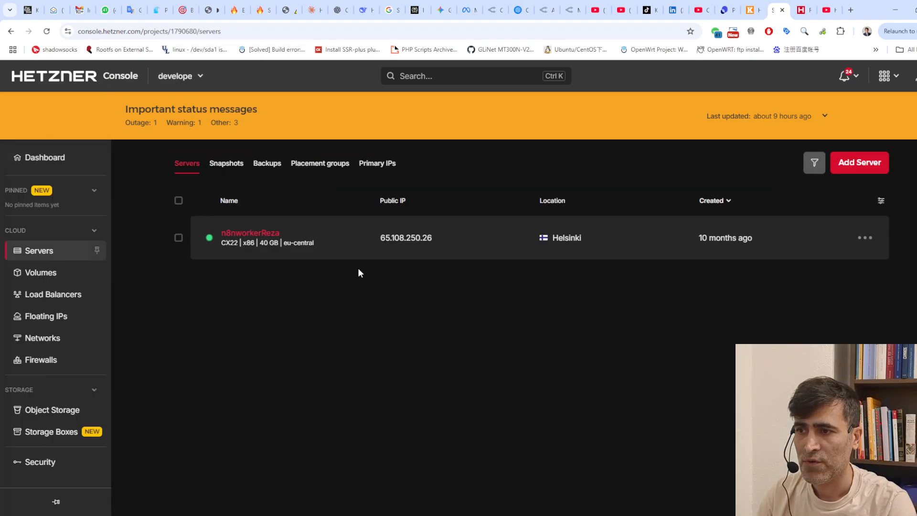
left_click(352, 237)
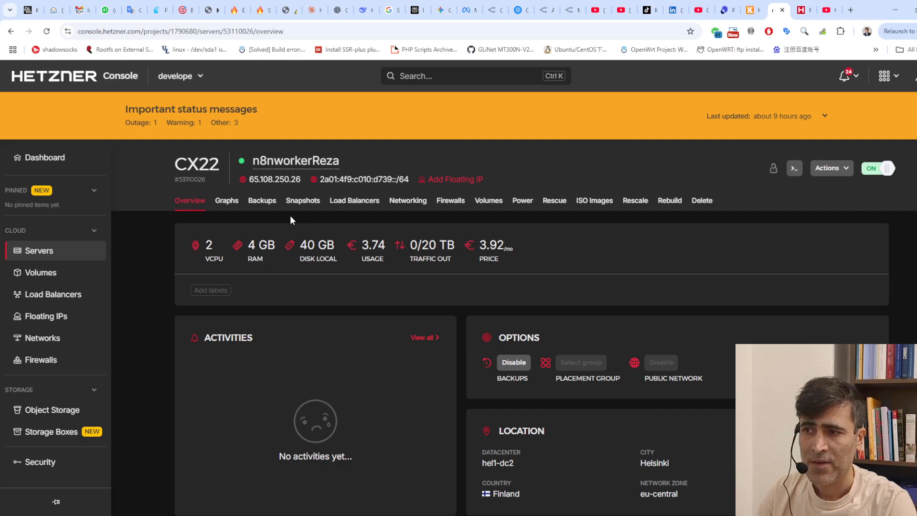
Step: View the server's backup, snapshot, ISO image and rescale options
left_click(261, 201)
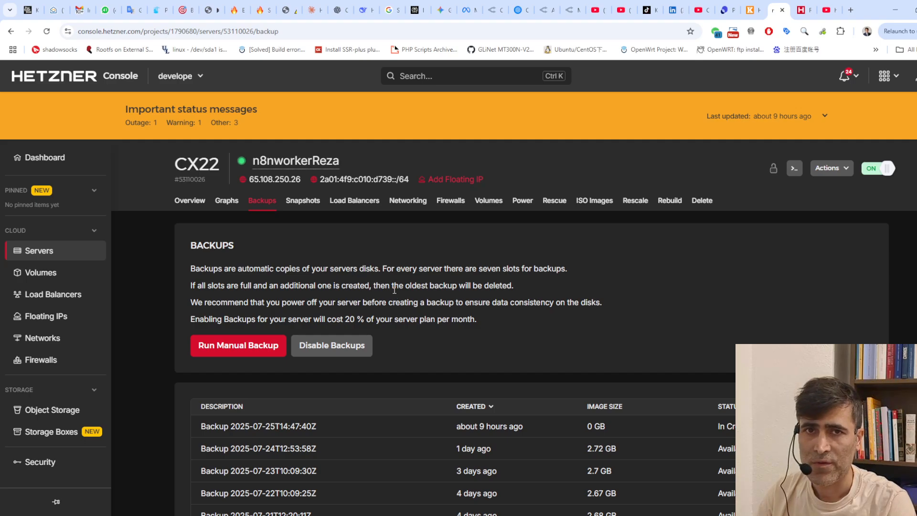
left_click(302, 201)
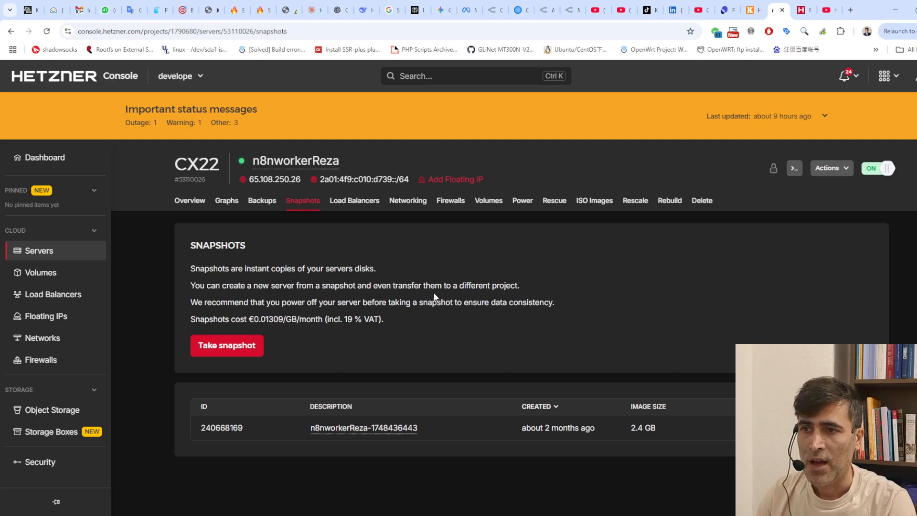
left_click(597, 202)
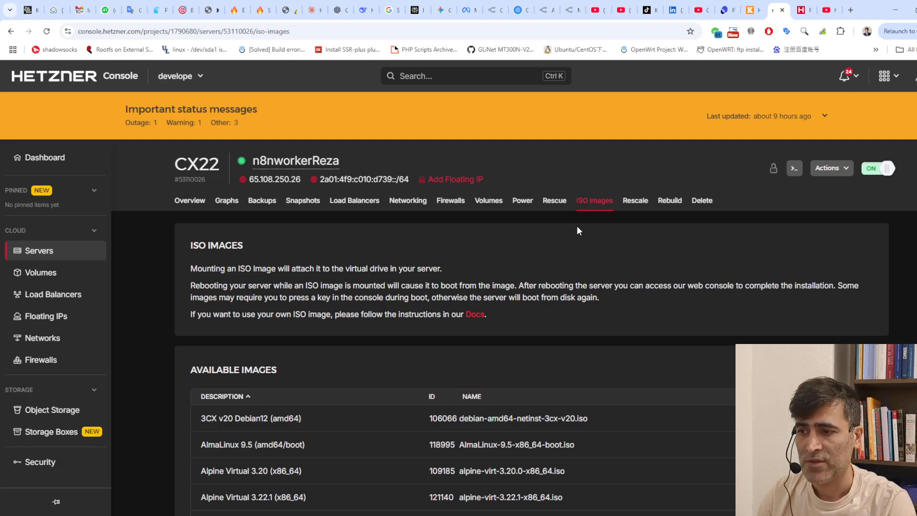
scroll(577, 227, "down", 3)
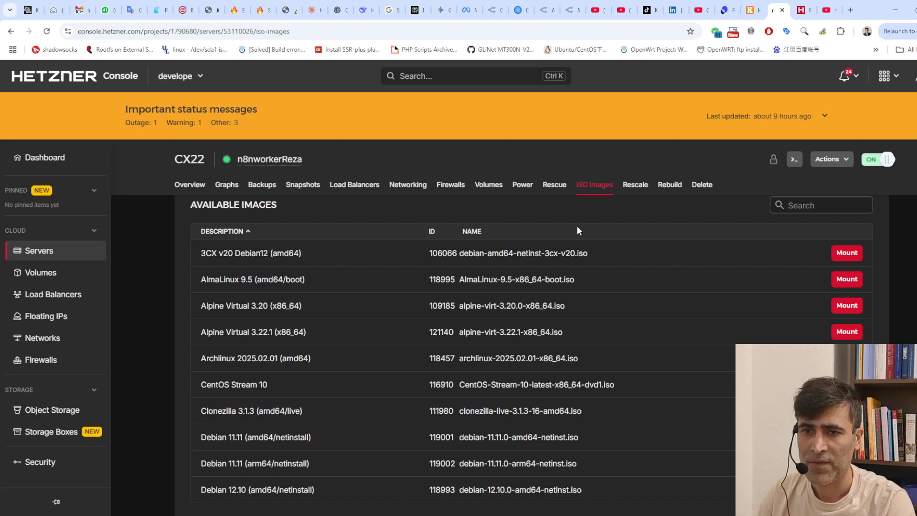
left_click(630, 185)
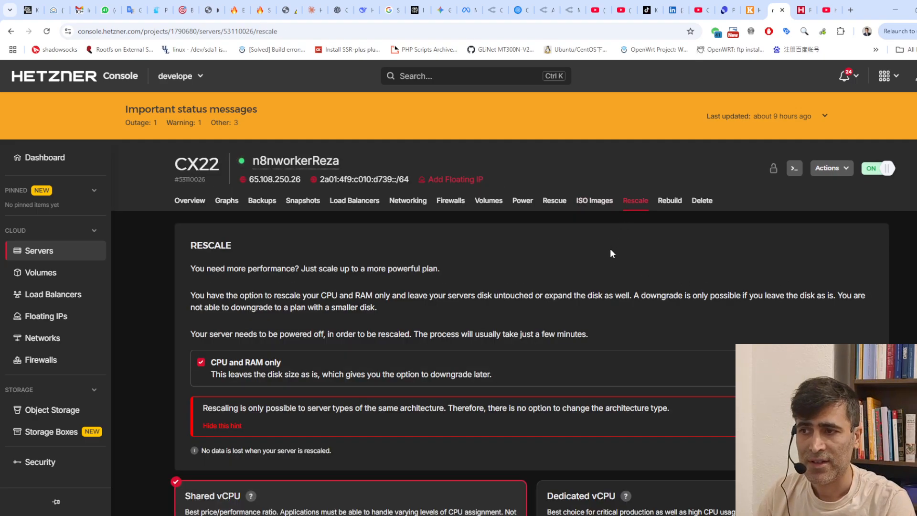
Step: View the server's rebuild option and return to the project's server list
left_click(663, 203)
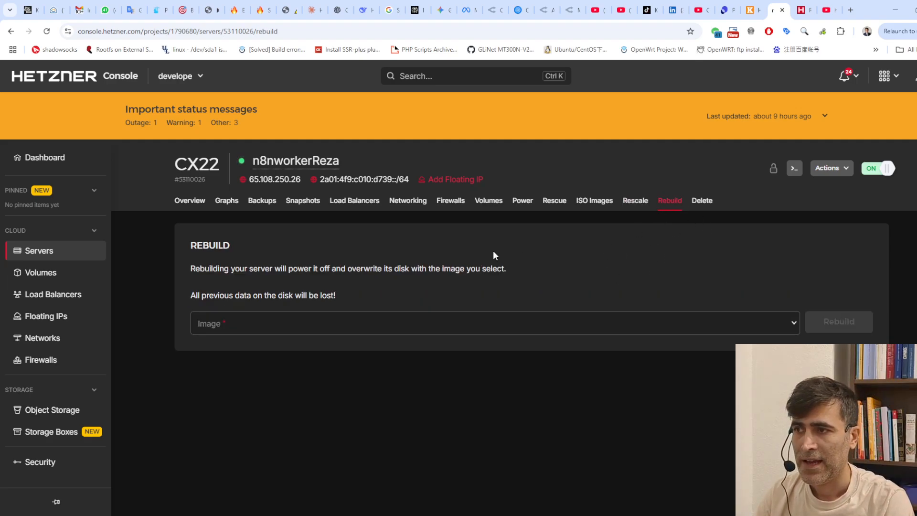
left_click(48, 250)
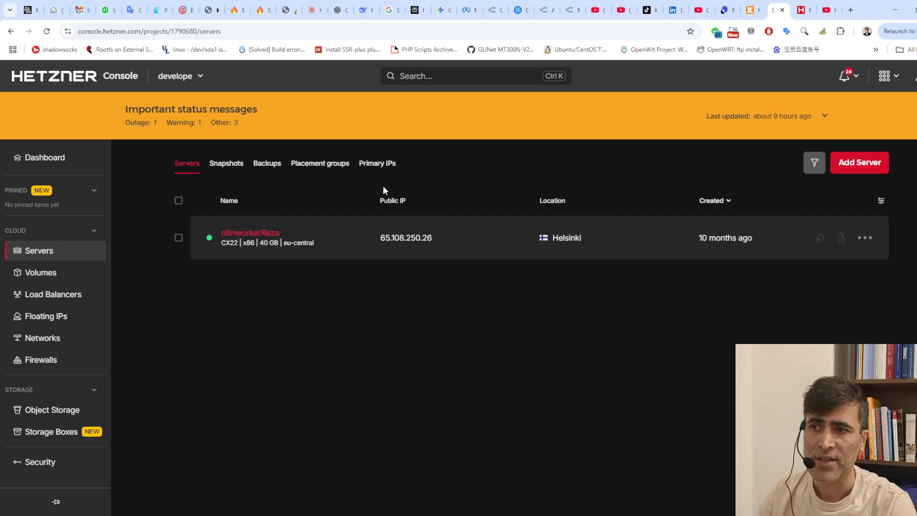
Step: View the project's primary IPs and the location choices for creating a new one, without buying it
left_click(377, 164)
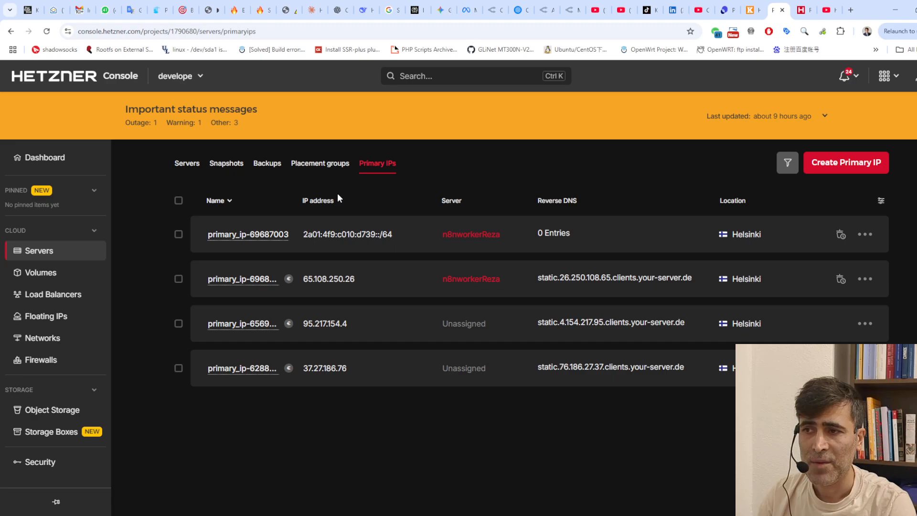
left_click(184, 164)
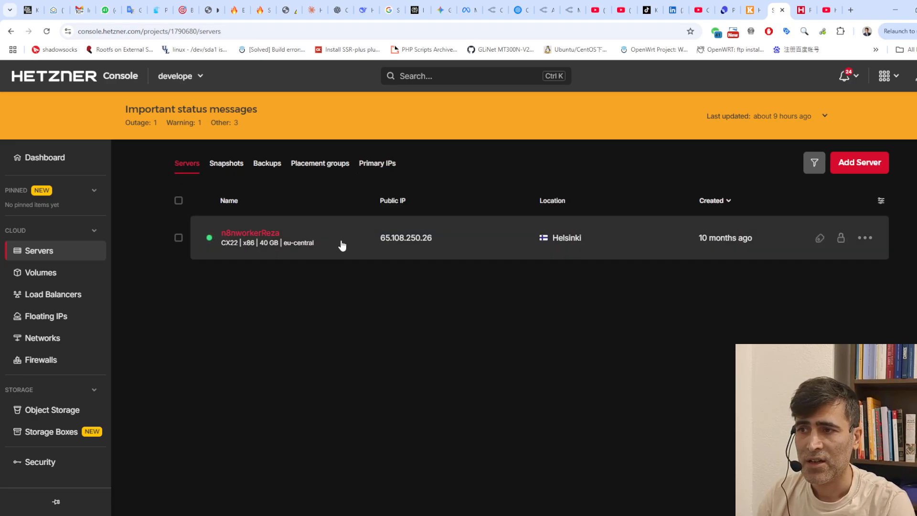
left_click(374, 165)
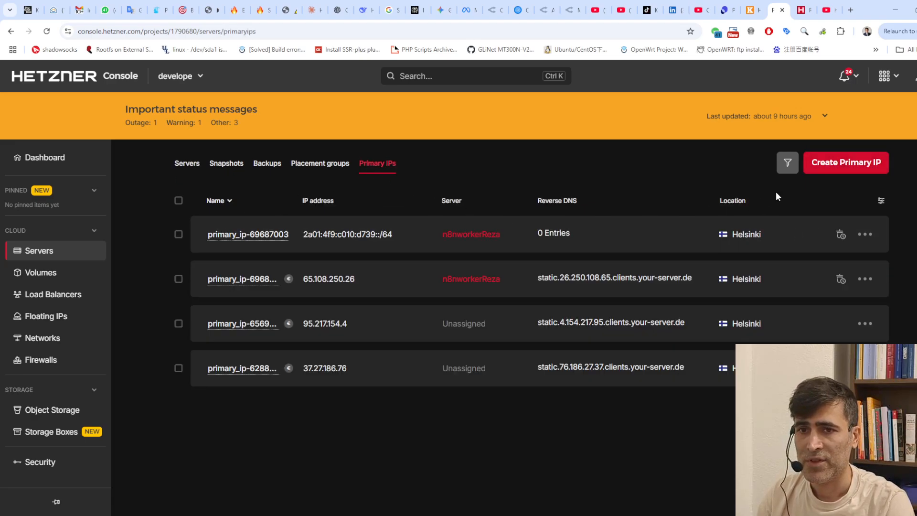
left_click(829, 167)
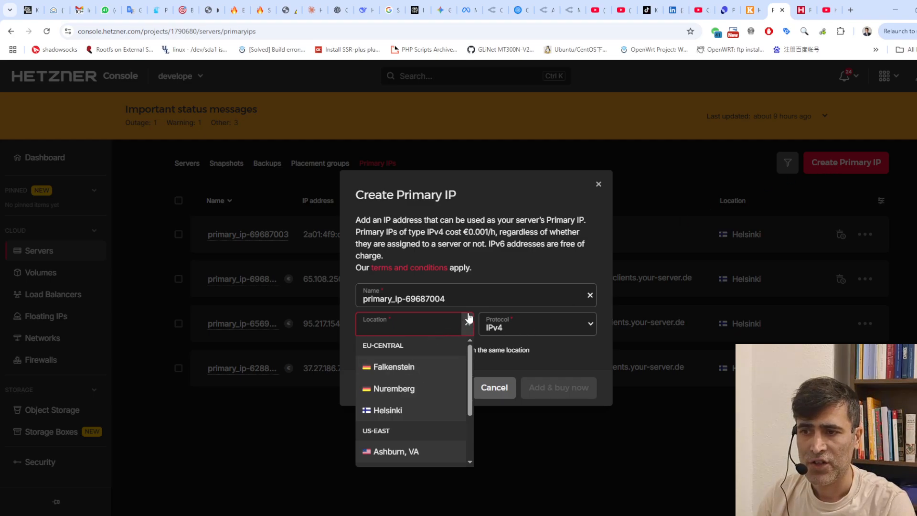
left_click(500, 395)
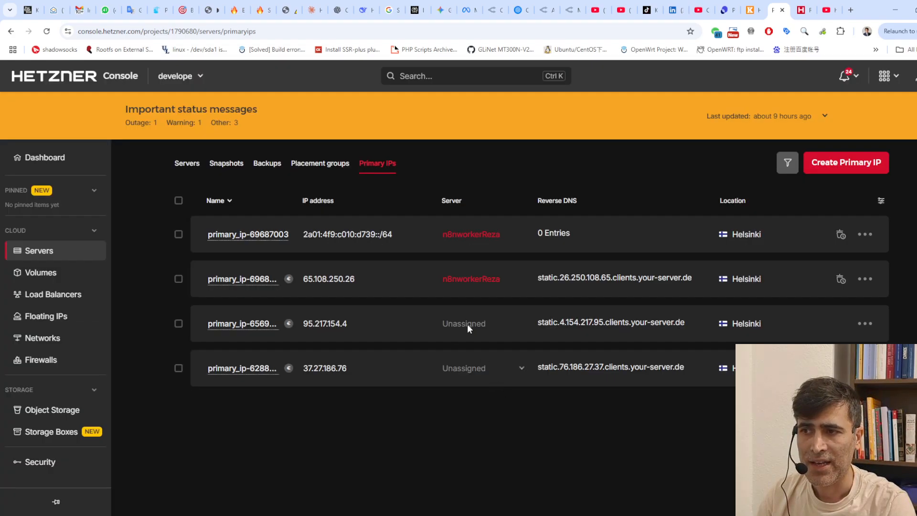
Step: Reopen the Helsinki server and view its networking settings, including the actions available for its IPv4 primary IP
left_click(188, 170)
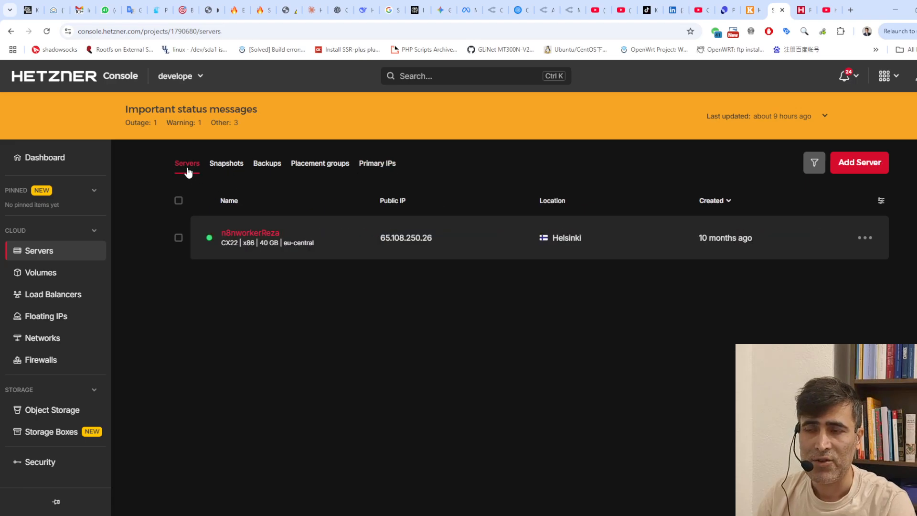
left_click(342, 243)
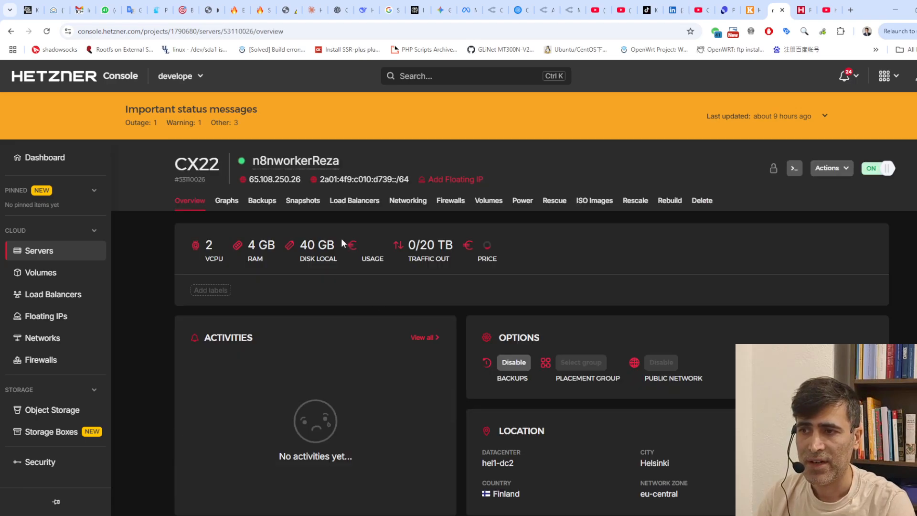
left_click(415, 203)
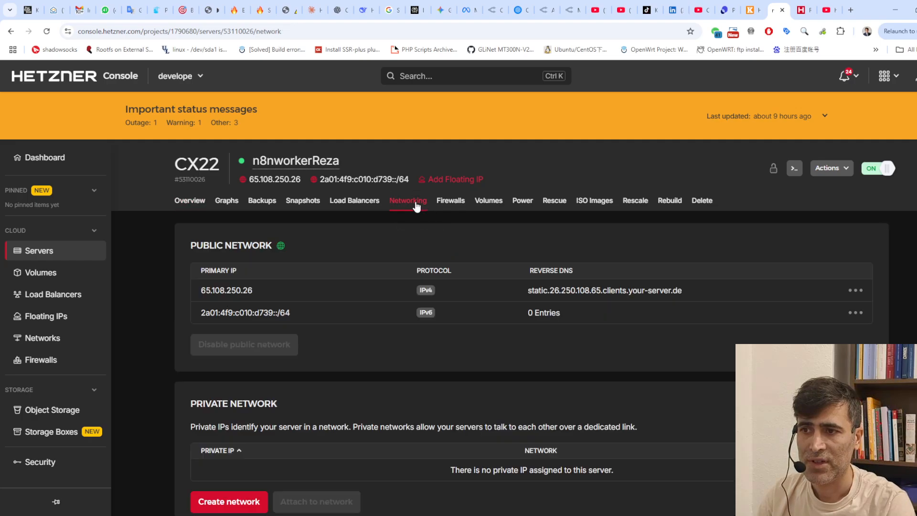
left_click(855, 290)
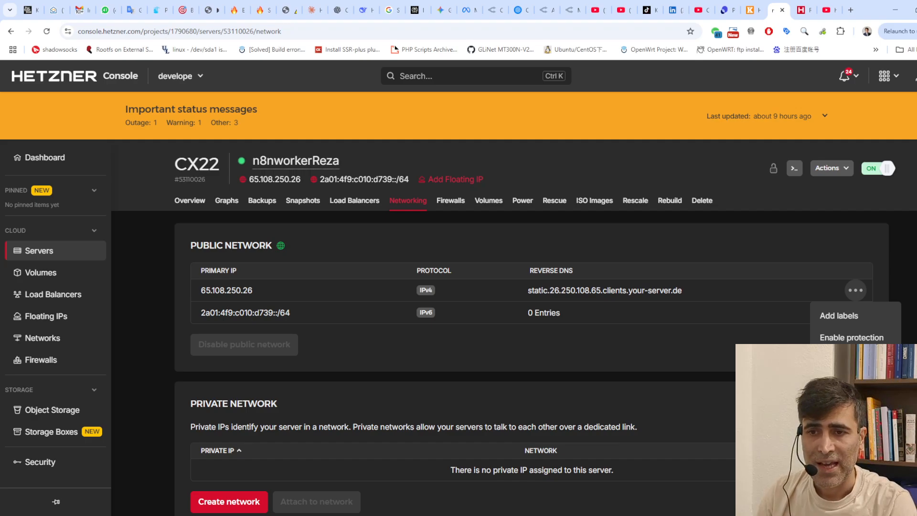
left_click(474, 328)
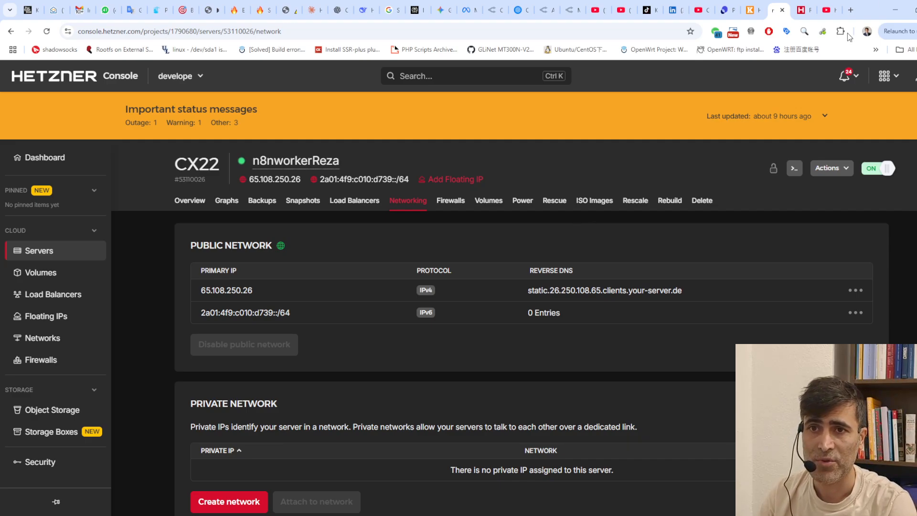
Step: Switch to the Hetzner dedicated server auction page
key("ctrl+Tab")
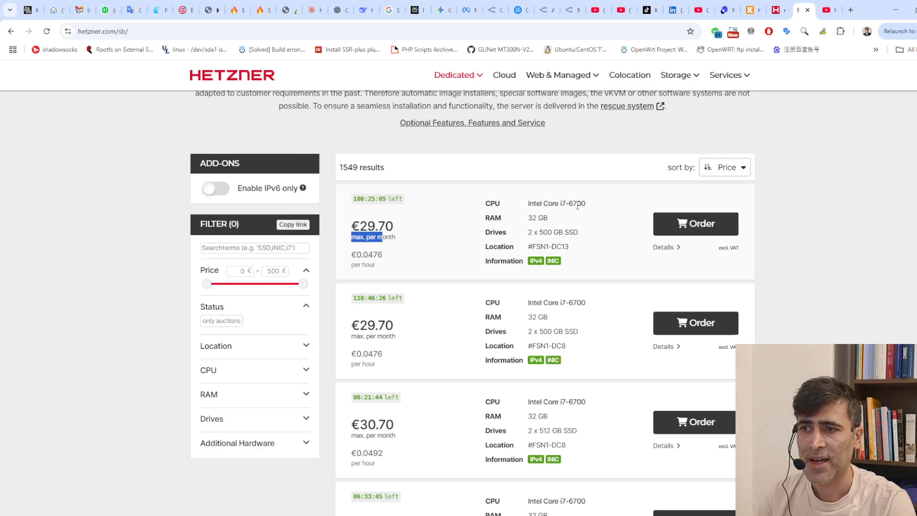